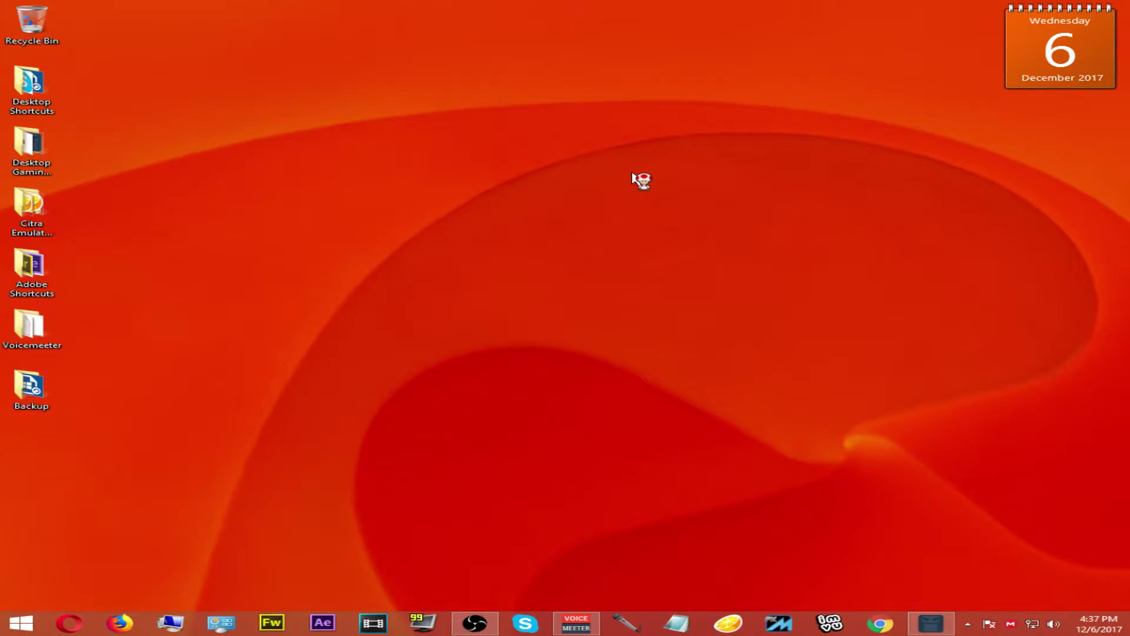
# - Paste the Villain3DS archive onto the desktop and open the Villain3DS-v0.0.7-win32-x64 folder
pyautogui.hotkey('ctrl', 'v')
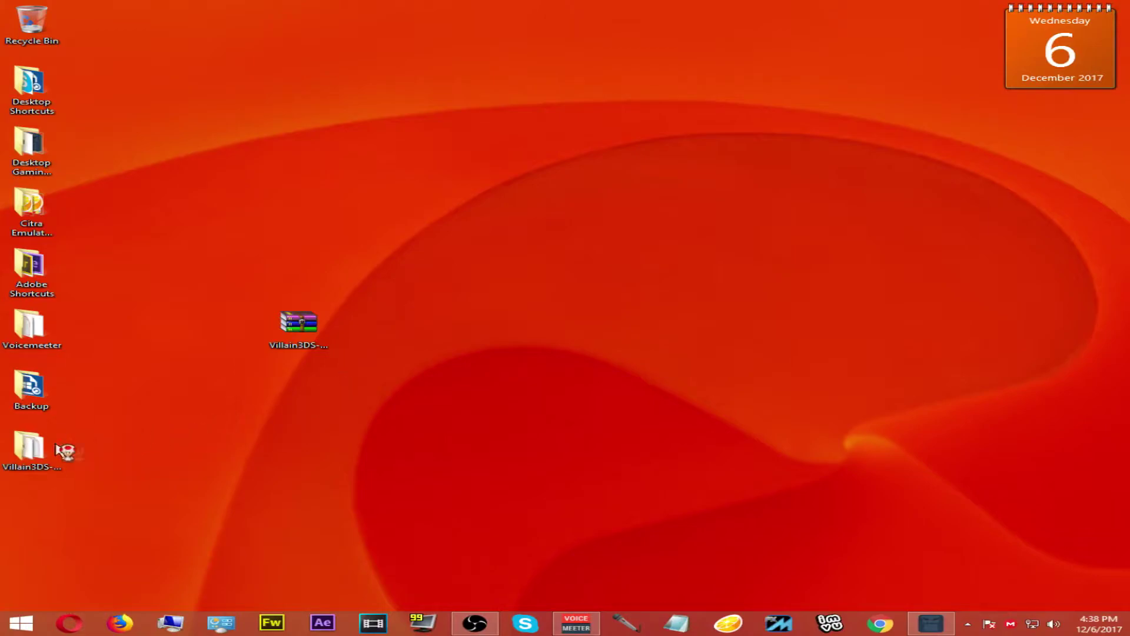
pyautogui.doubleClick(34, 449)
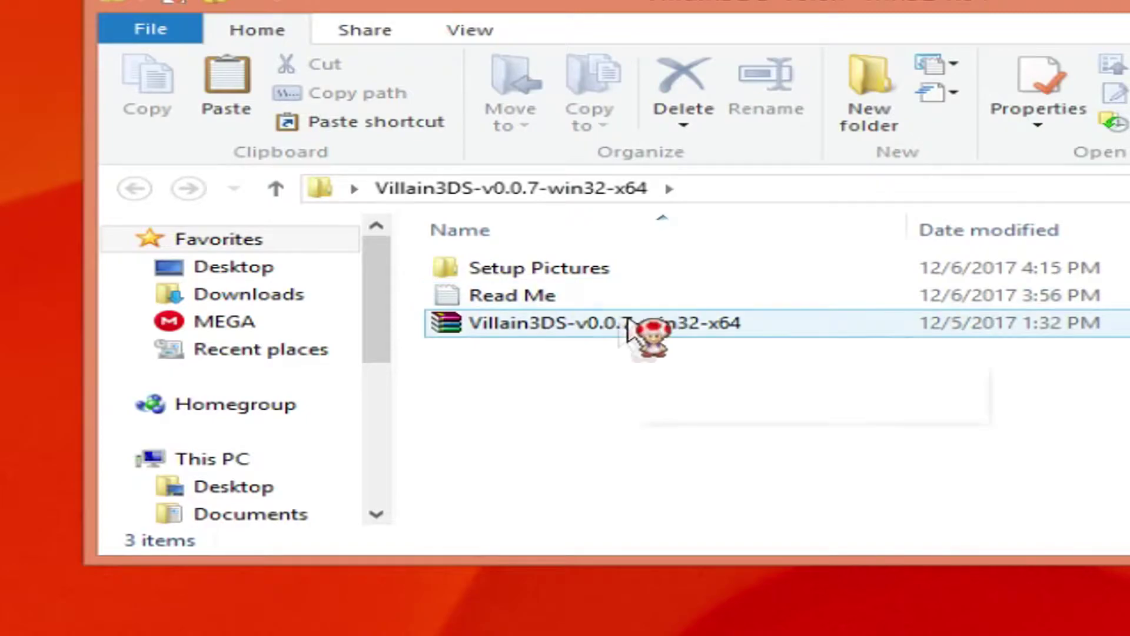
# - Extract the Villain3DS archive here and open the new Villain3DS-win32-x64 folder
pyautogui.rightClick(500, 331)
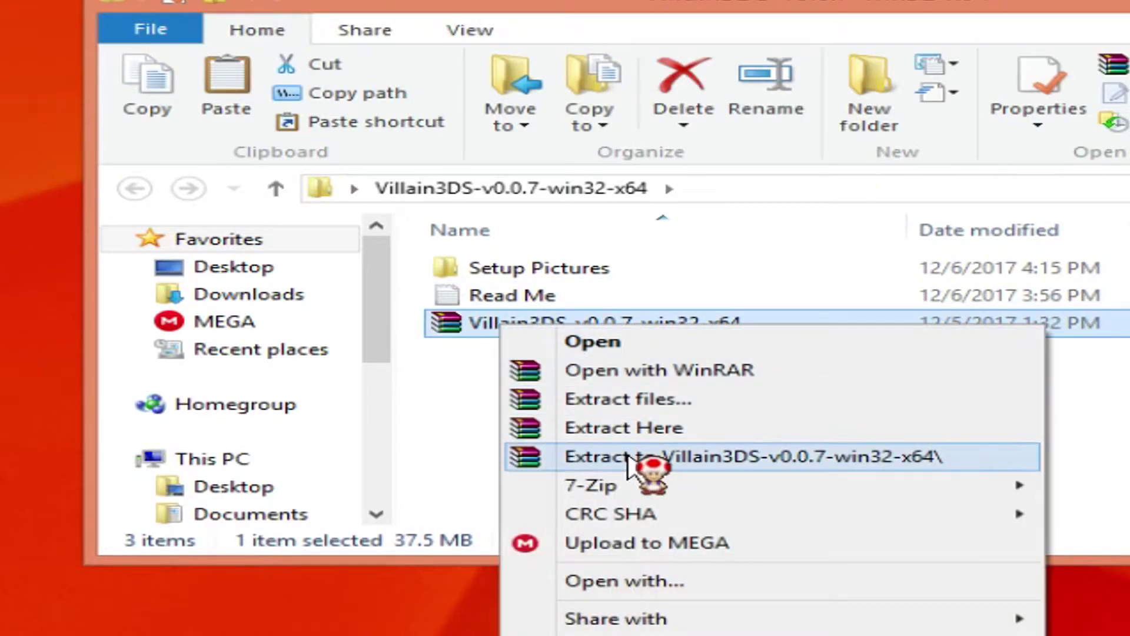
pyautogui.click(645, 447)
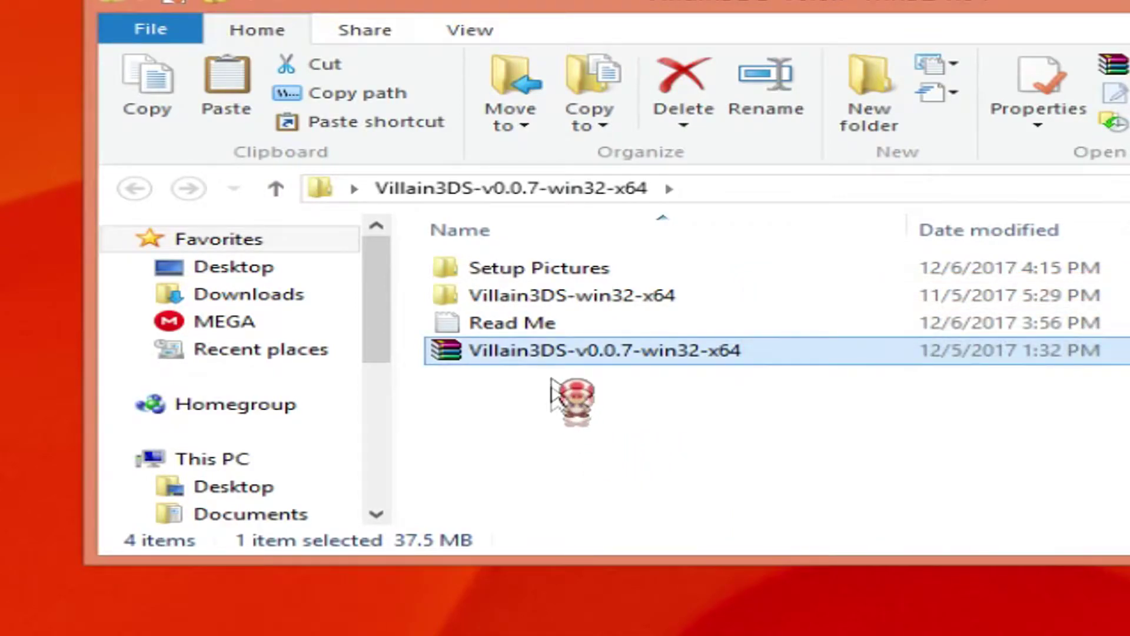
pyautogui.doubleClick(556, 298)
# - Scroll down to Villain3DS.exe and launch it
pyautogui.click(506, 465)
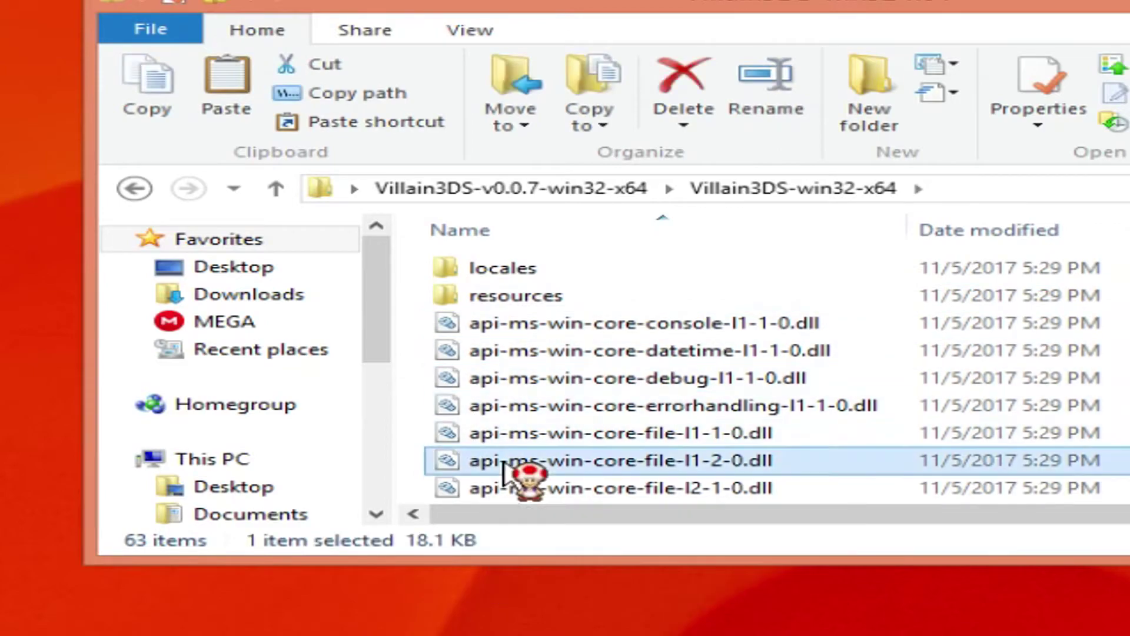
pyautogui.scroll(-2, 505, 466)
pyautogui.scroll(-1, 506, 466)
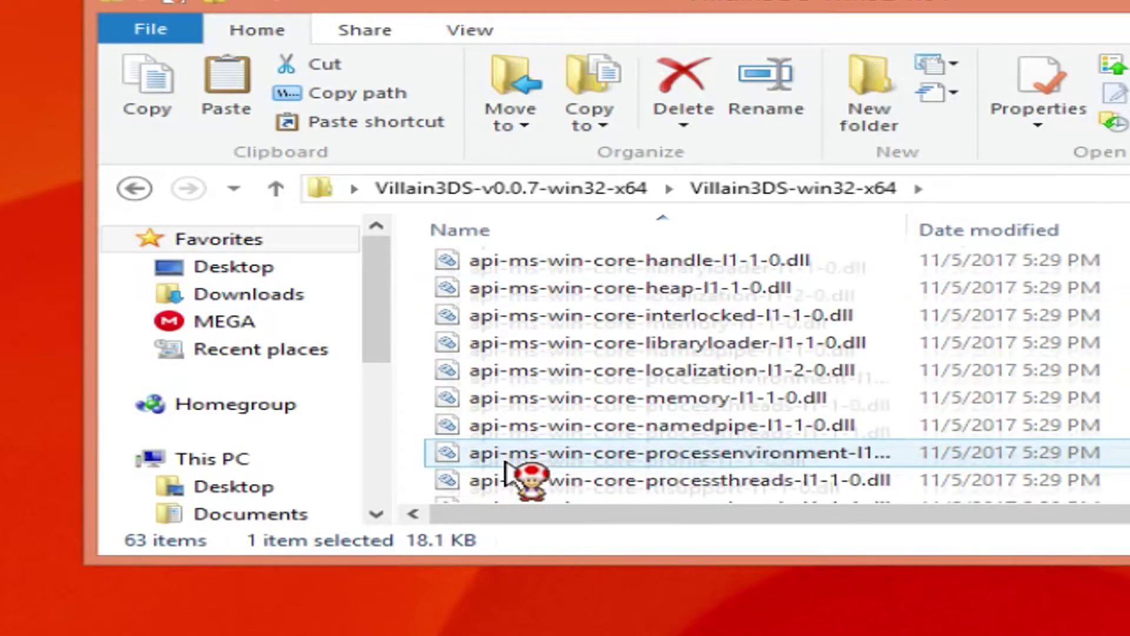
pyautogui.scroll(-7, 506, 465)
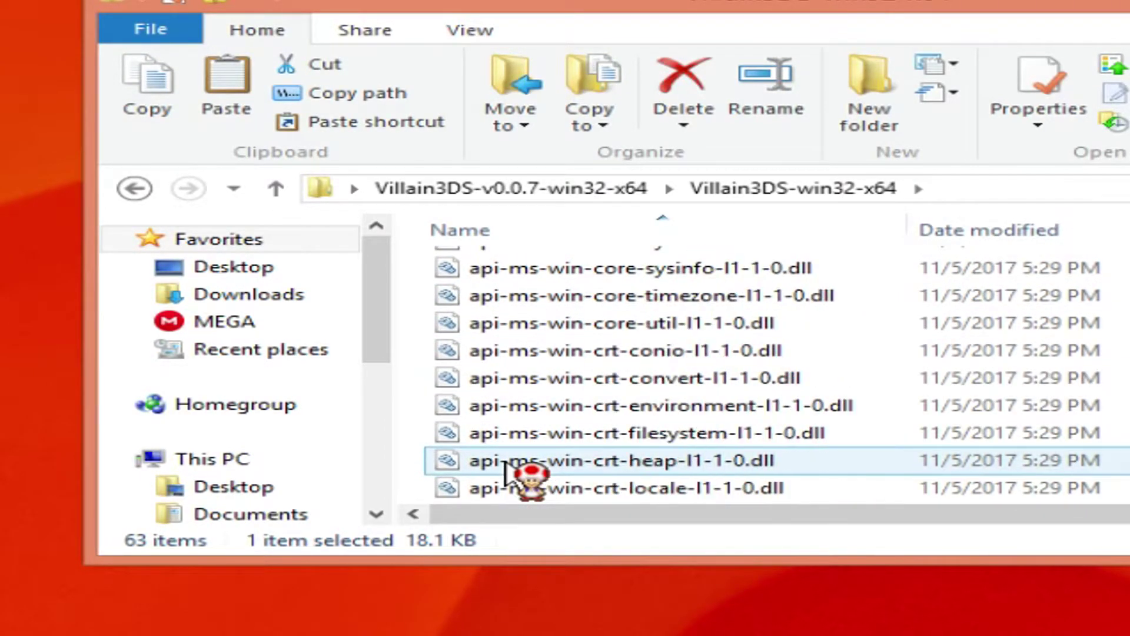
pyautogui.scroll(-7, 506, 465)
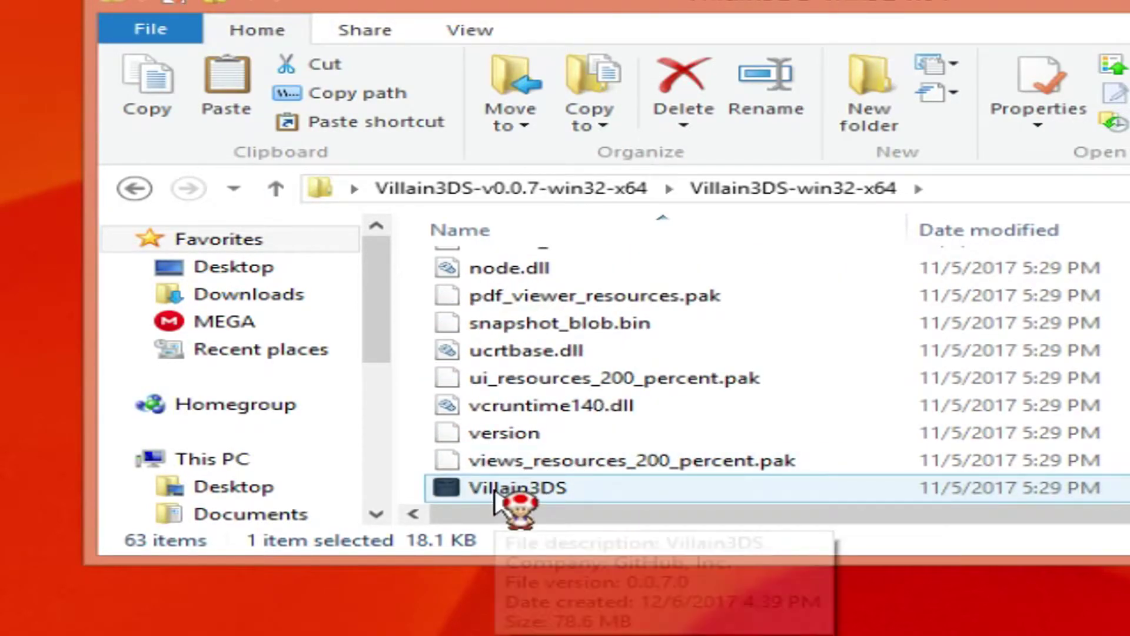
pyautogui.doubleClick(494, 490)
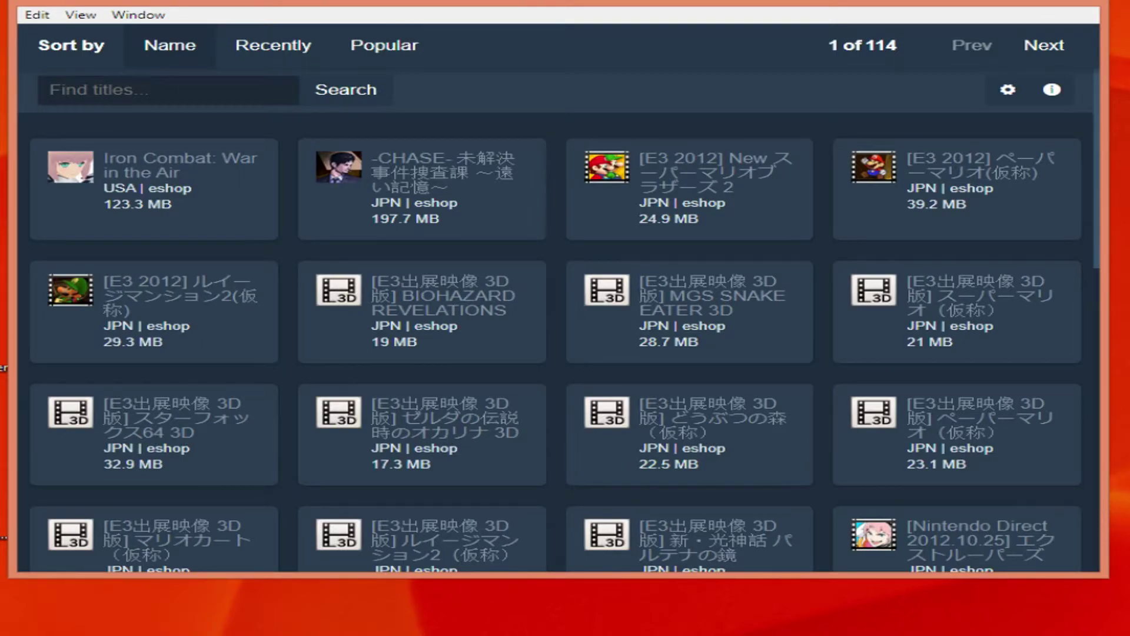
# - Sort the Villain3DS title list by Popular, bringing Pokémon Ultra Sun and Ultra Moon first
pyautogui.click(384, 45)
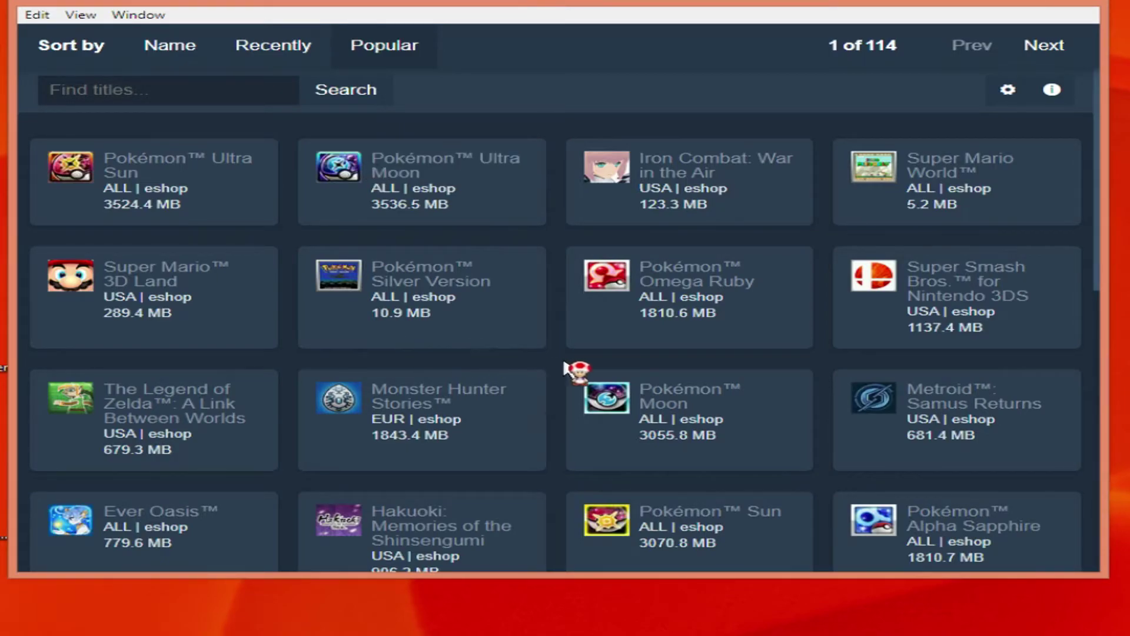
# - Download Pokémon Omega Ruby despite its 1.8 GiB content, then open the CIAs output directory
pyautogui.click(666, 281)
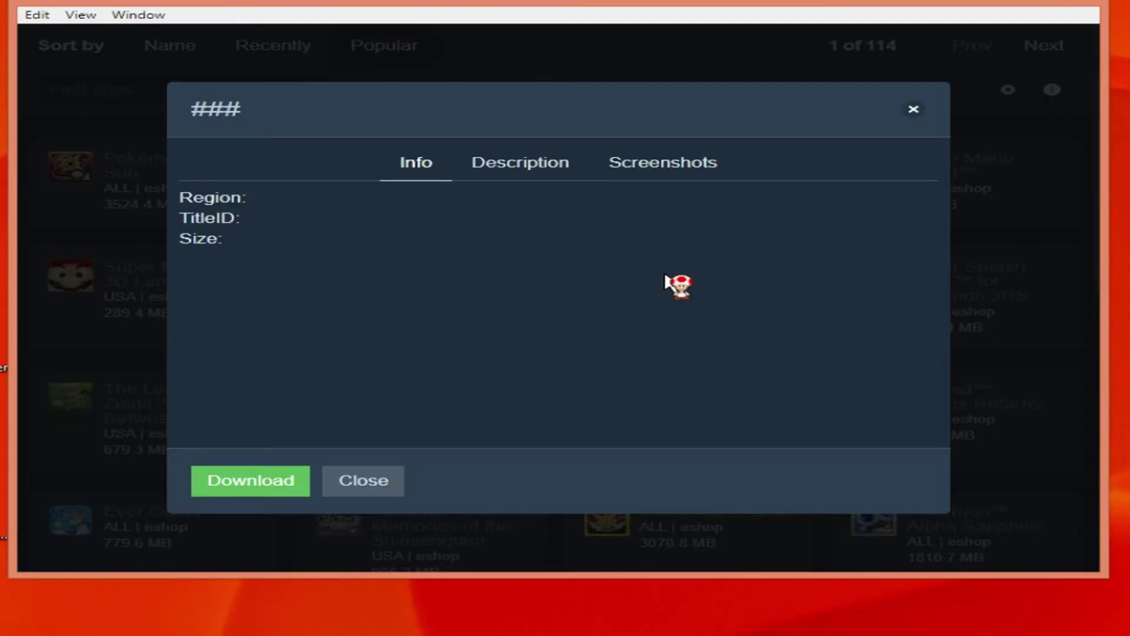
pyautogui.click(221, 496)
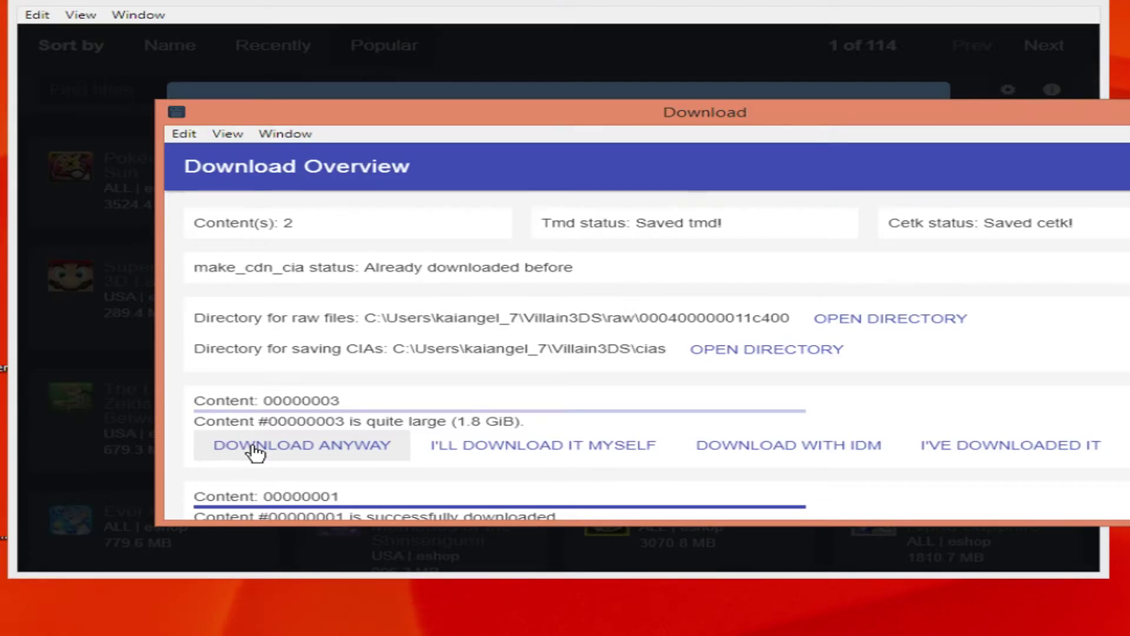
pyautogui.click(255, 452)
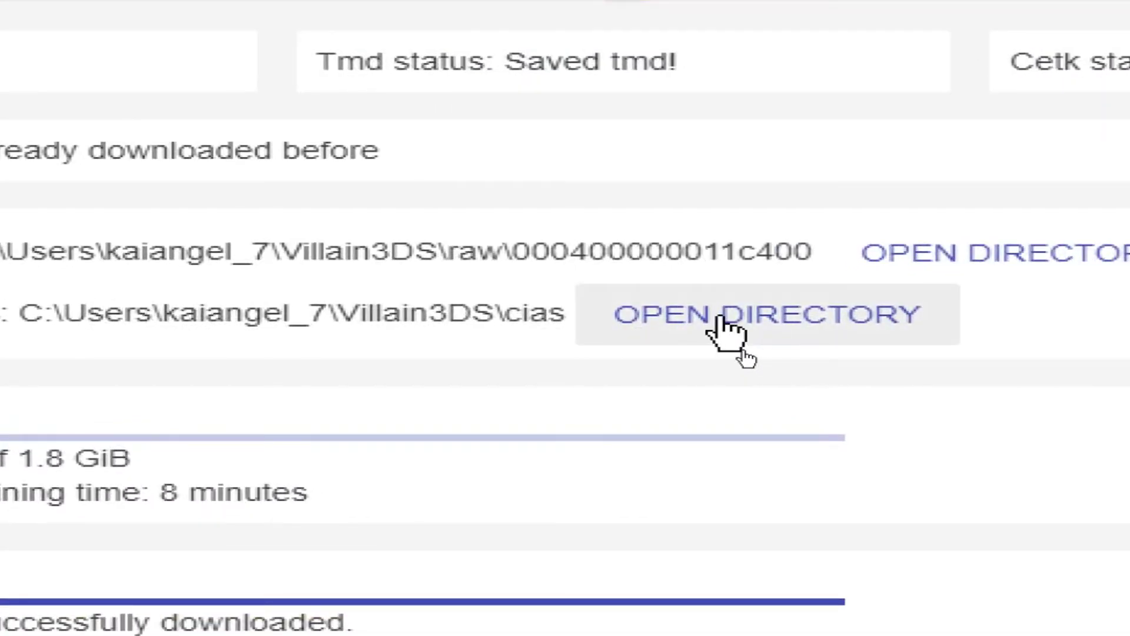
pyautogui.click(744, 350)
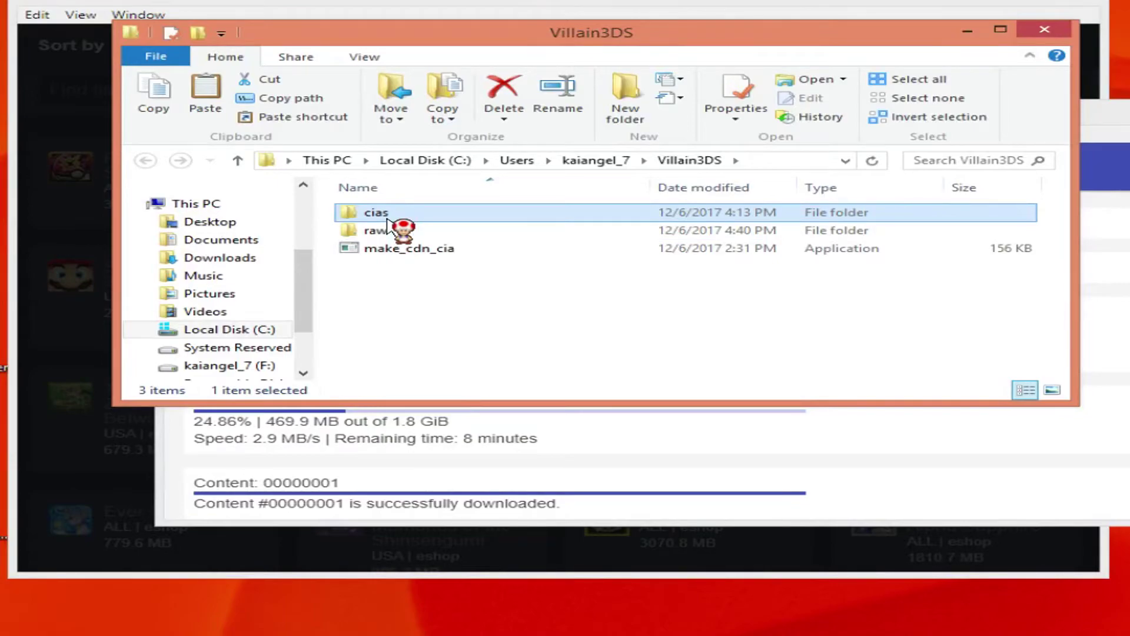
# - Open the cias folder to confirm no CIA has been saved there yet
pyautogui.doubleClick(387, 217)
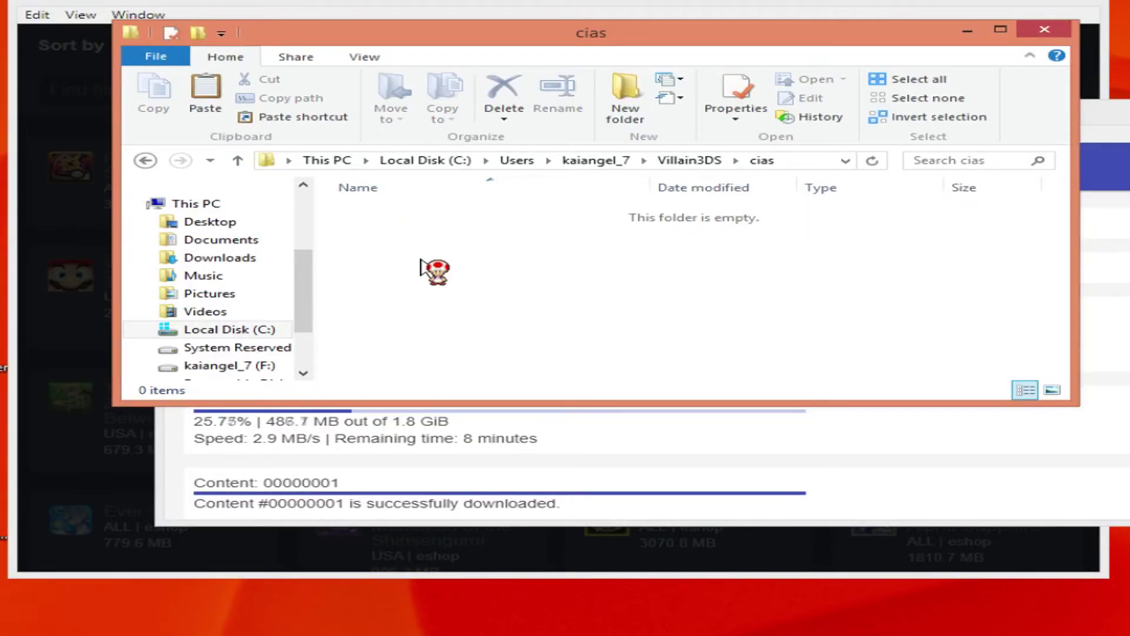